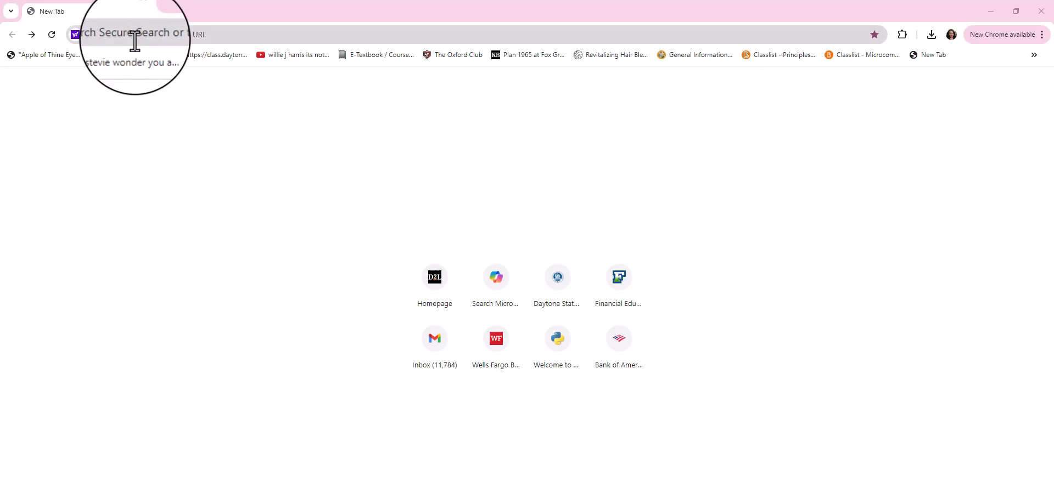
# Step: Open the python.org website in the browser
pyautogui.click(135, 39)
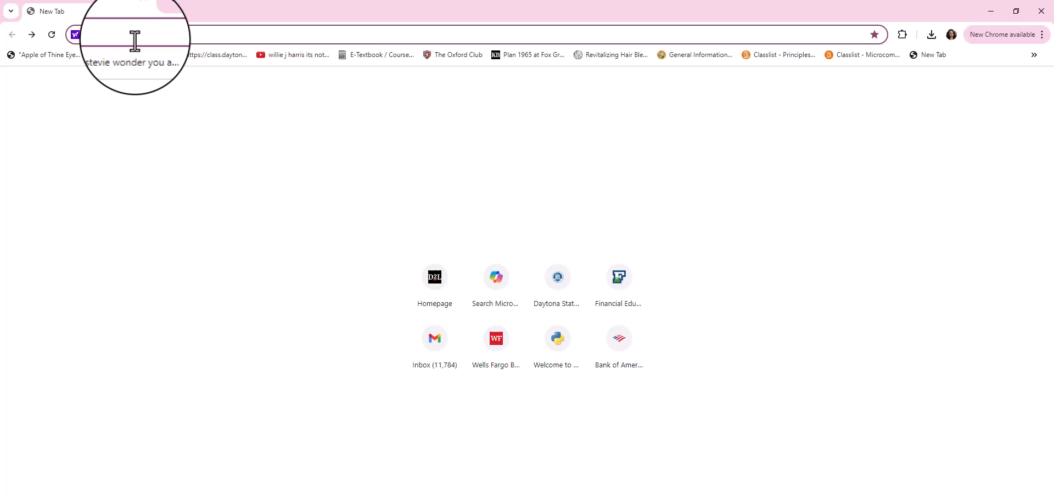
pyautogui.write('pyt')
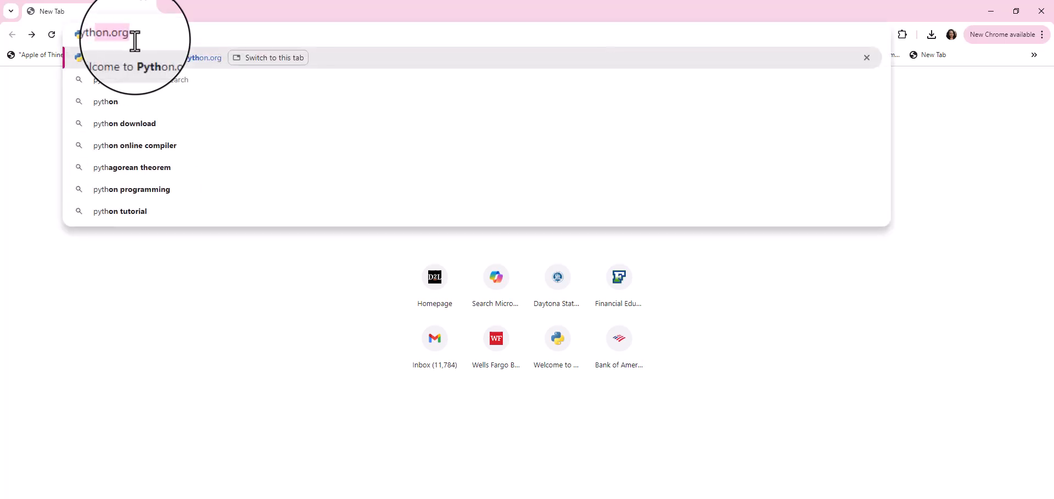
pyautogui.press('Return')
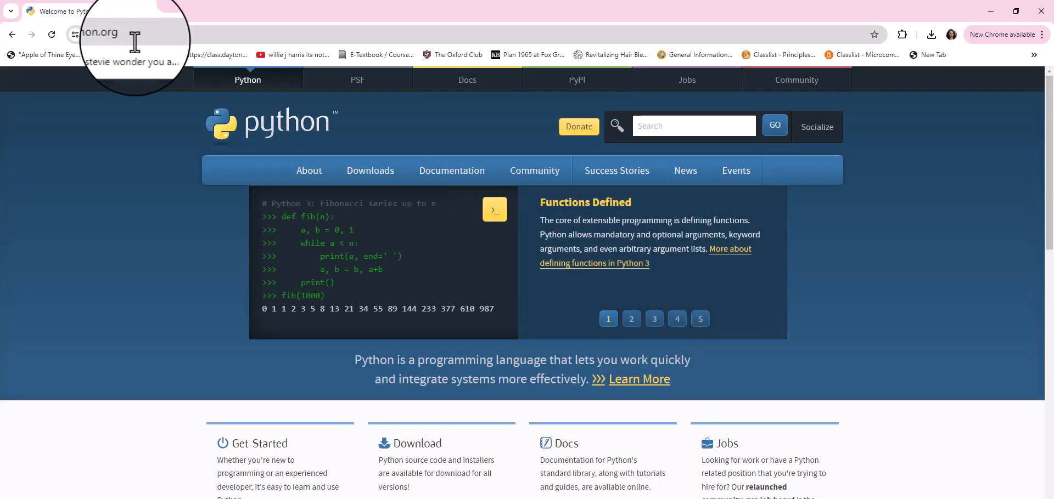
# Step: Download the Python 3.12.4 installer for Windows from the site's downloads section
pyautogui.moveTo(360, 172)
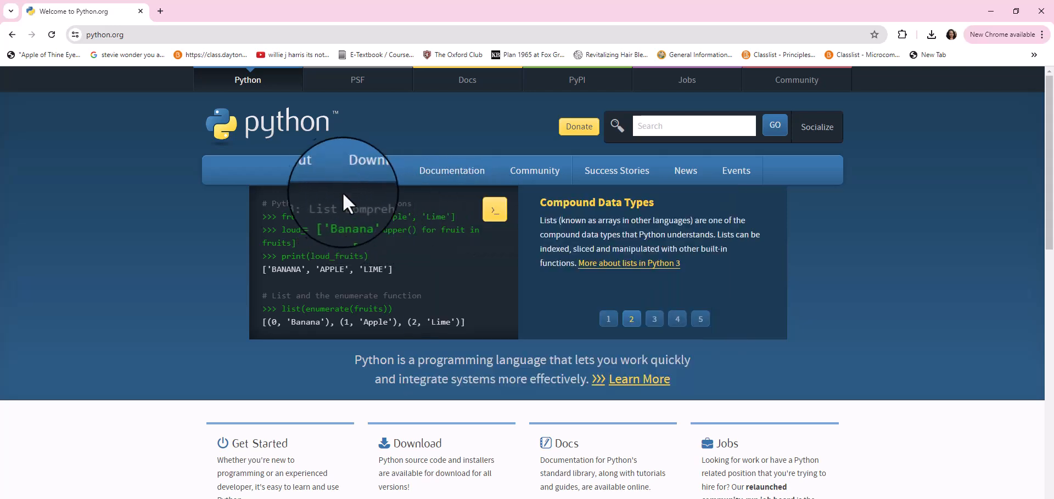
pyautogui.click(362, 172)
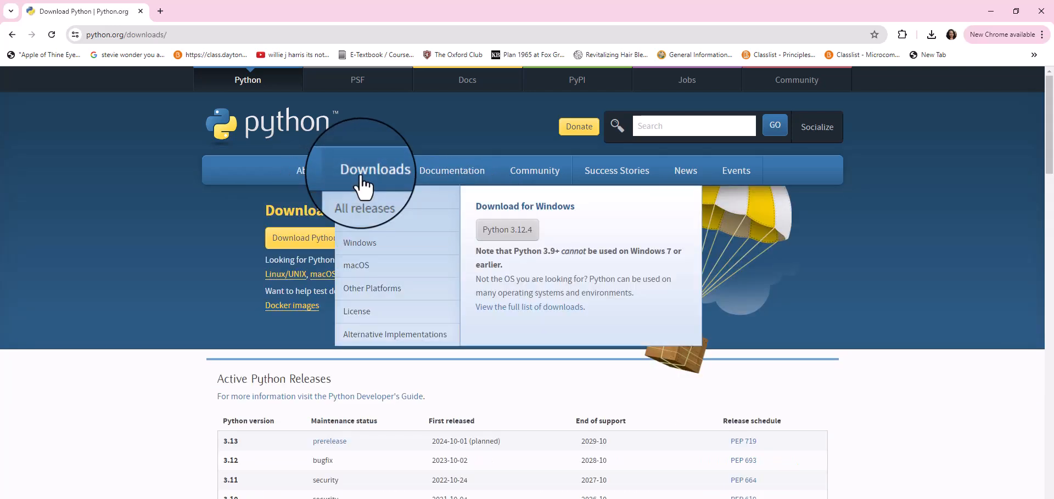
pyautogui.click(523, 232)
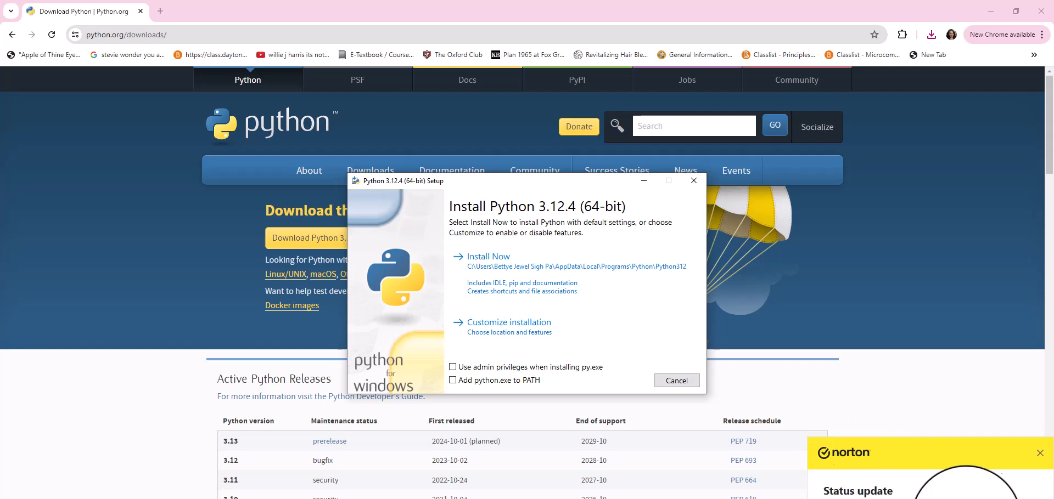
# Step: Dismiss the Norton notification, install Python 3.12.4 with default settings and python.exe added to PATH, and close the setup
pyautogui.click(1039, 455)
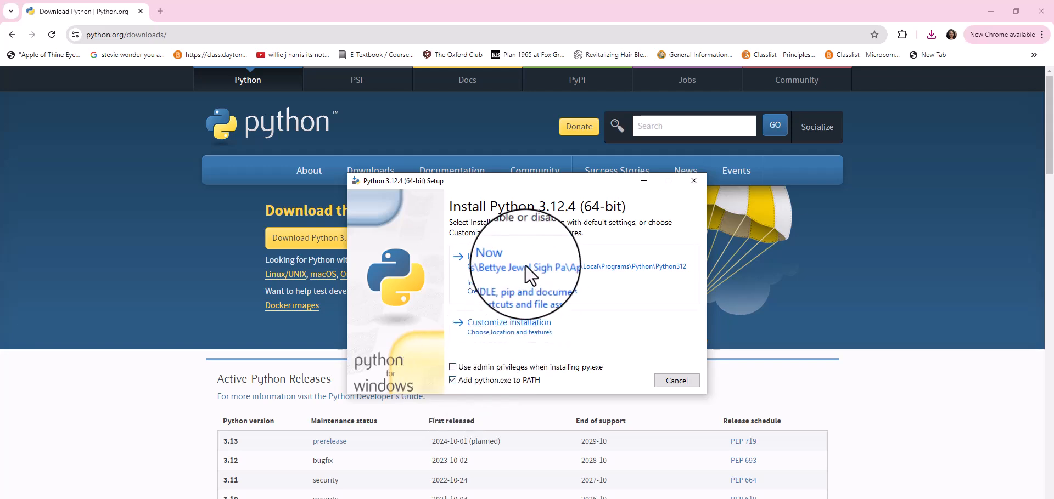
pyautogui.click(496, 266)
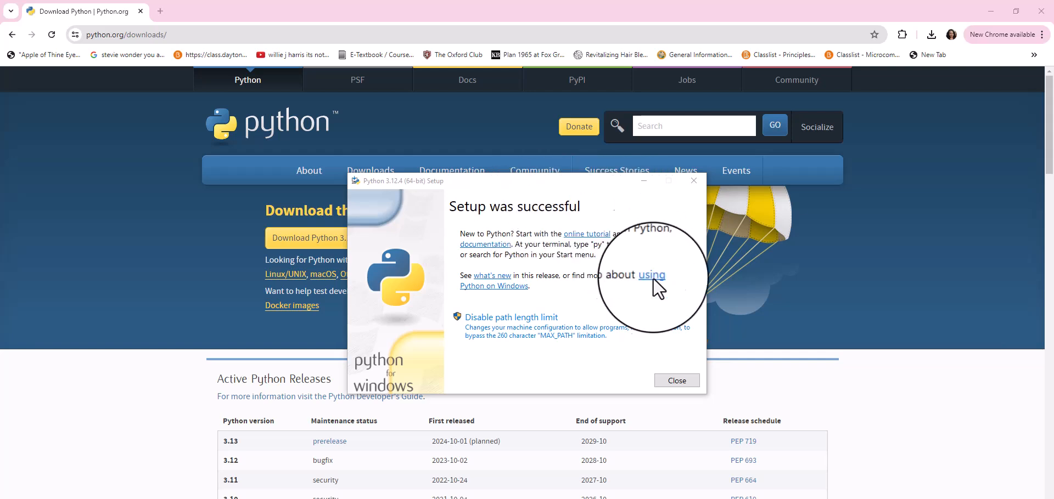
pyautogui.tripleClick(670, 382)
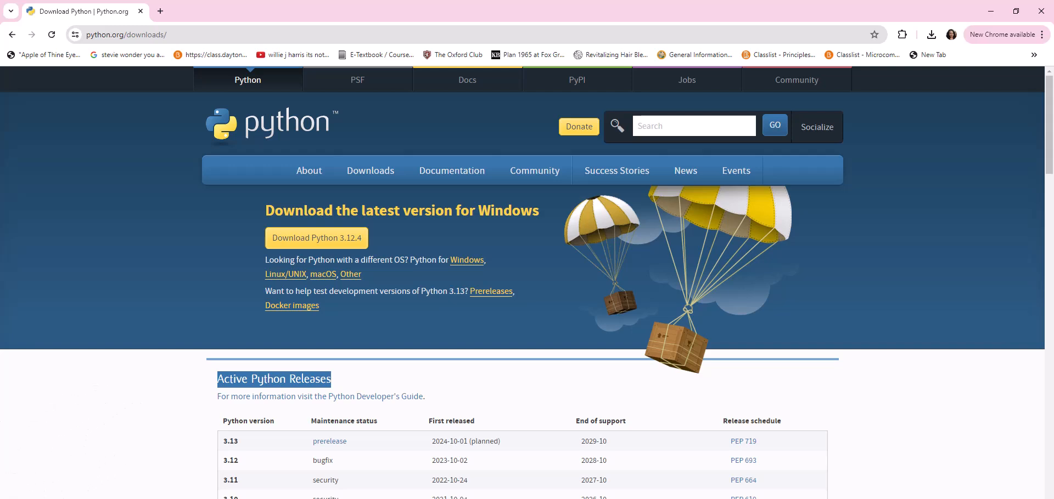
# Step: Launch IDLE from the Python 3.12 folder of installed programs and maximize the shell window
pyautogui.press('super')
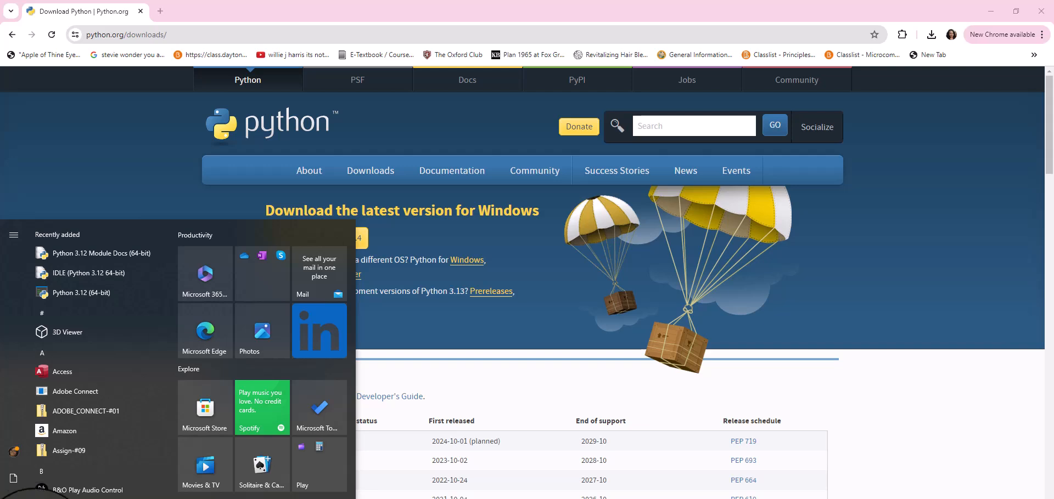
pyautogui.scroll(-2, 110, 434)
pyautogui.scroll(-10, 111, 433)
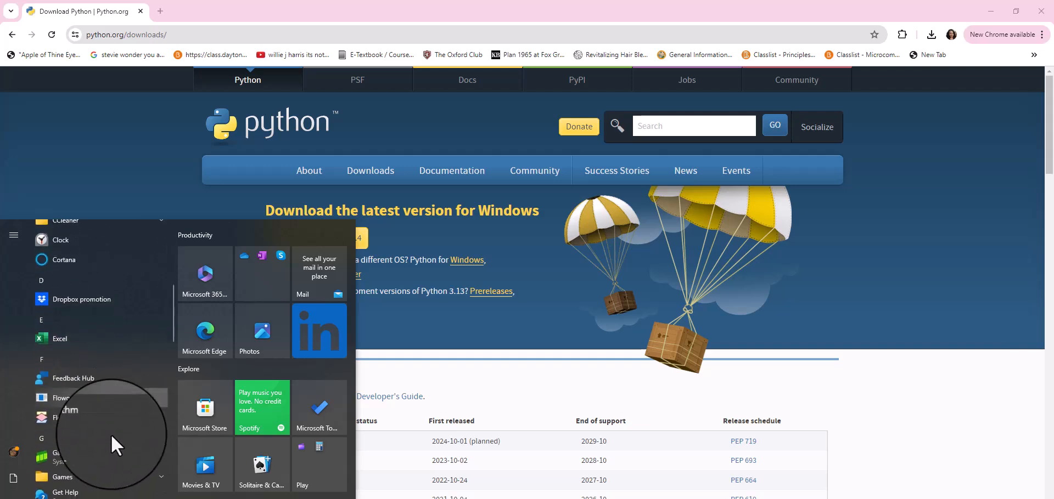
pyautogui.scroll(-3, 110, 434)
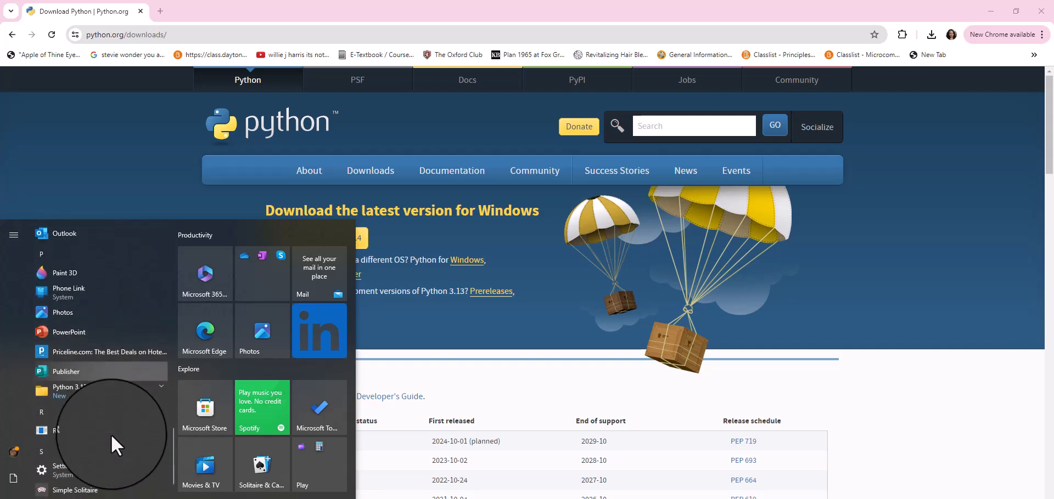
pyautogui.scroll(1, 110, 434)
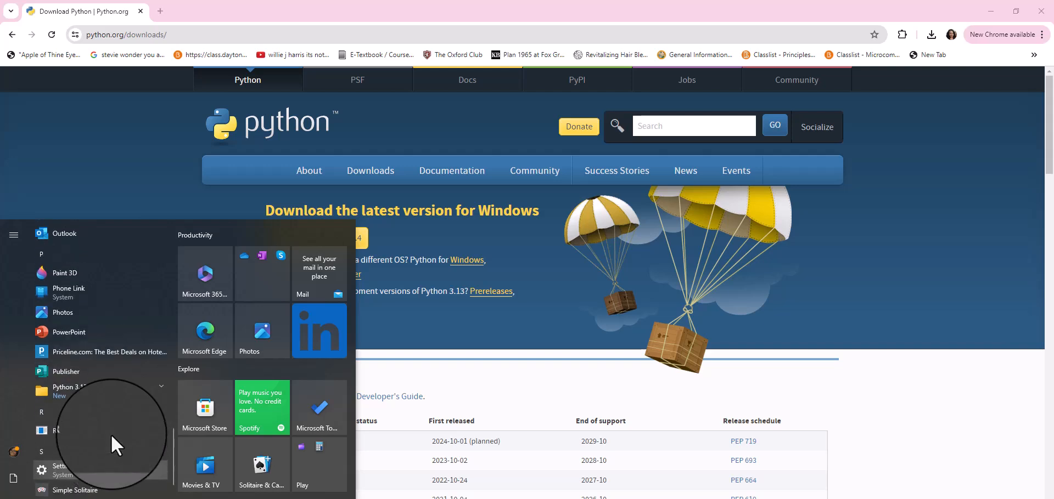
pyautogui.click(135, 384)
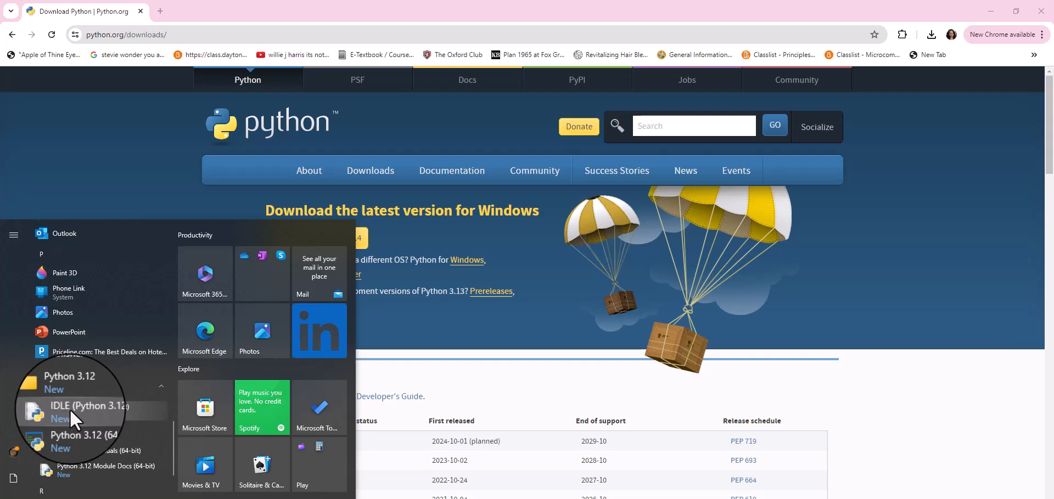
pyautogui.click(123, 410)
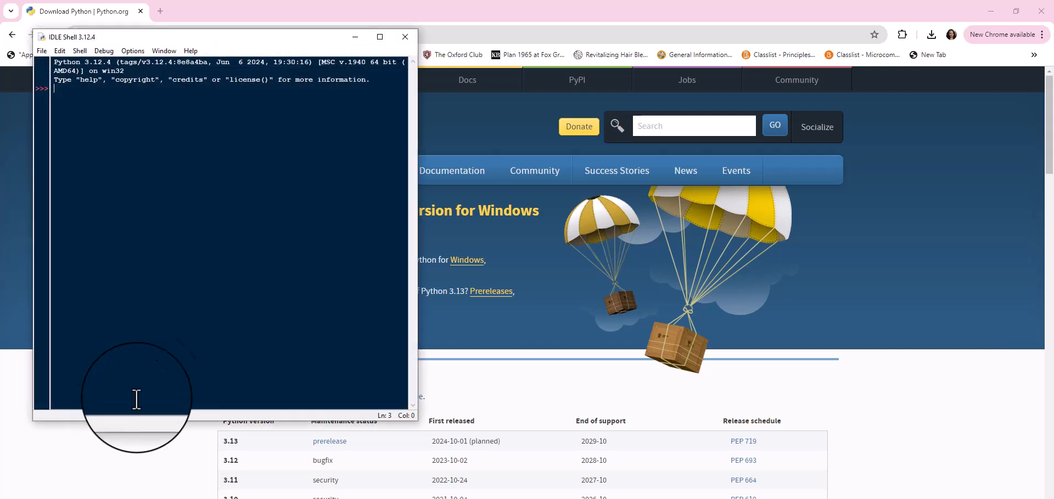
pyautogui.click(378, 37)
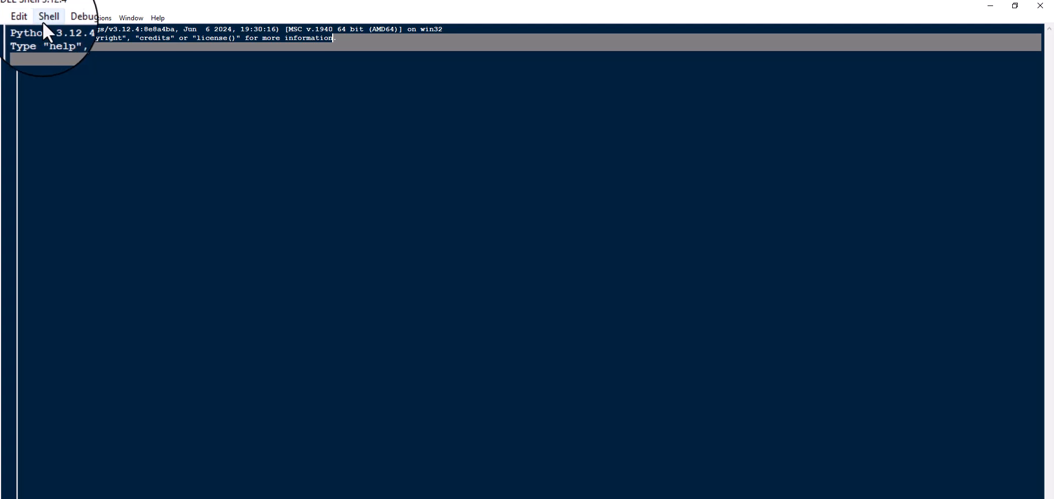
# Step: Create a new, empty Python file in IDLE and maximize its editor window
pyautogui.click(6, 18)
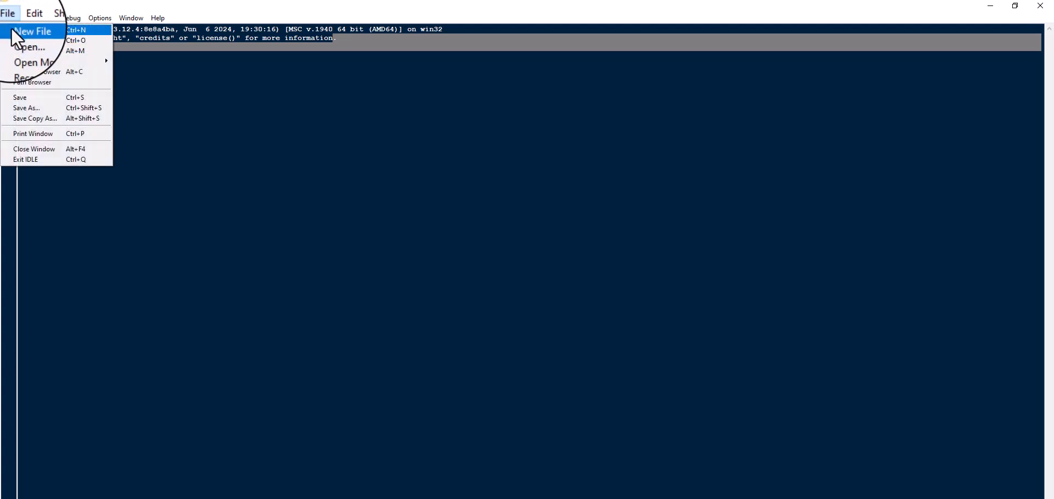
pyautogui.click(12, 28)
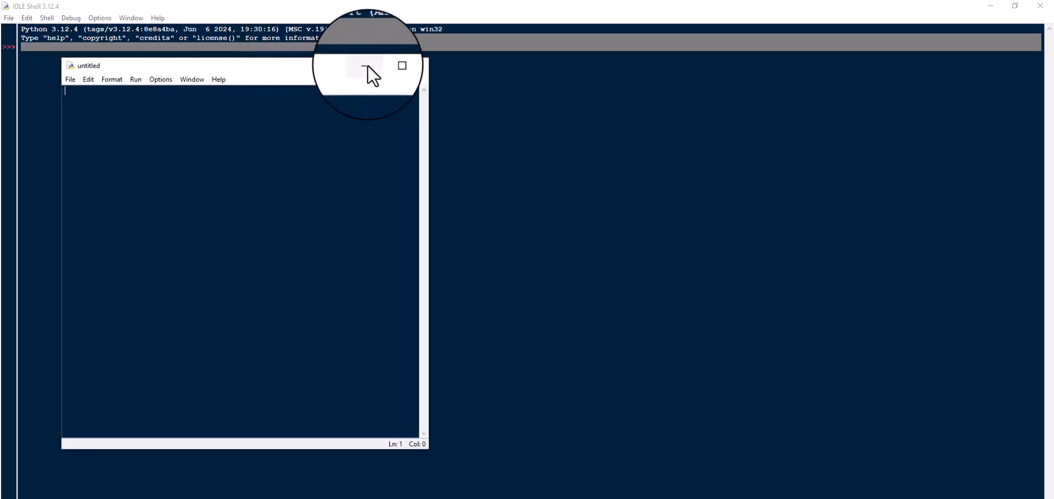
pyautogui.click(389, 66)
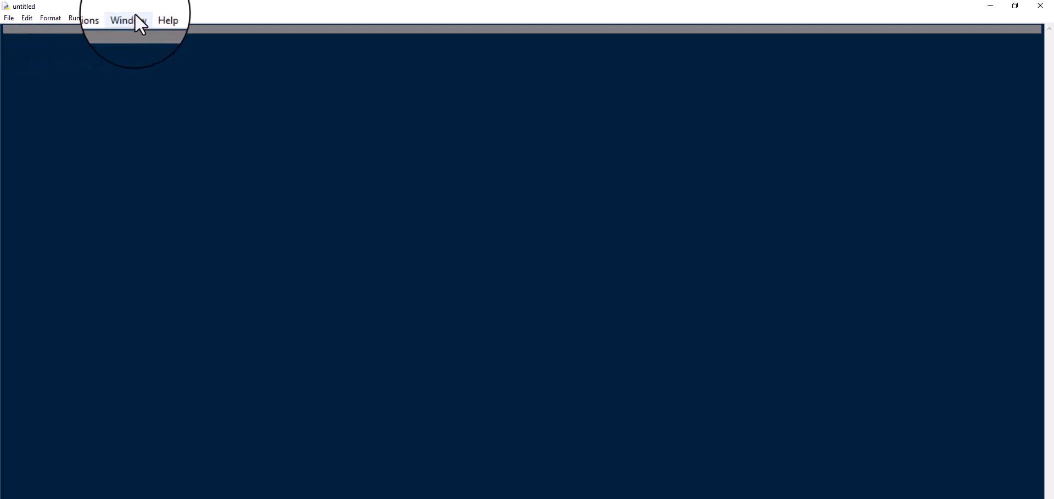
# Step: Set the editor font size to 18 in the IDLE configuration
pyautogui.click(94, 22)
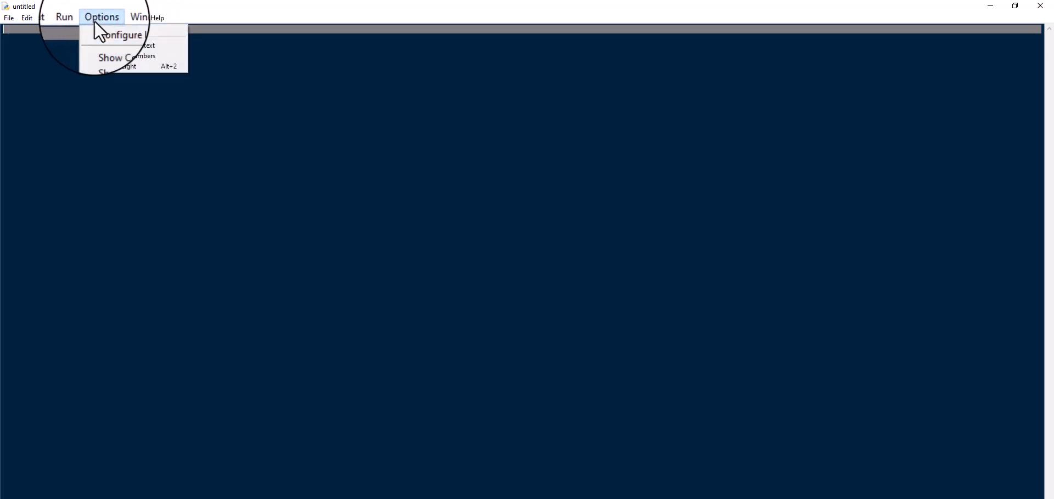
pyautogui.click(99, 31)
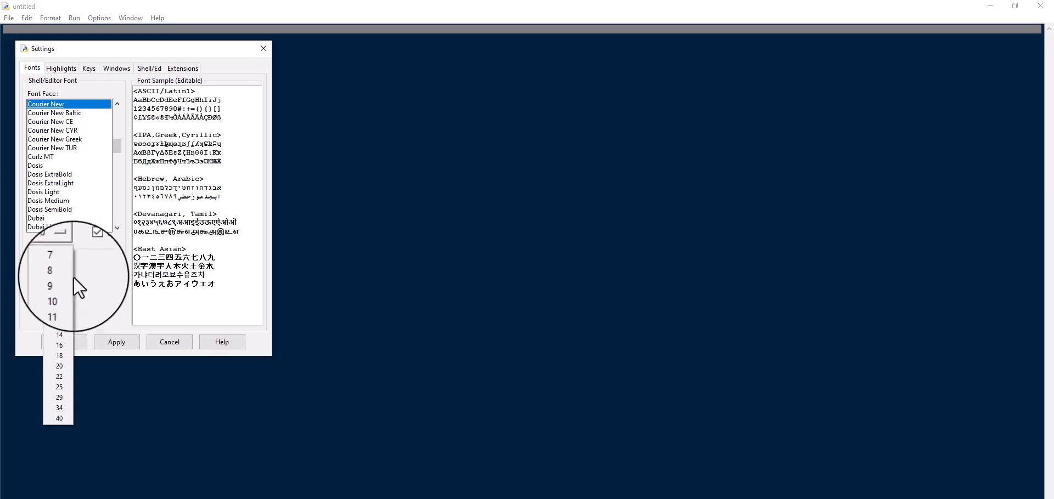
pyautogui.click(58, 353)
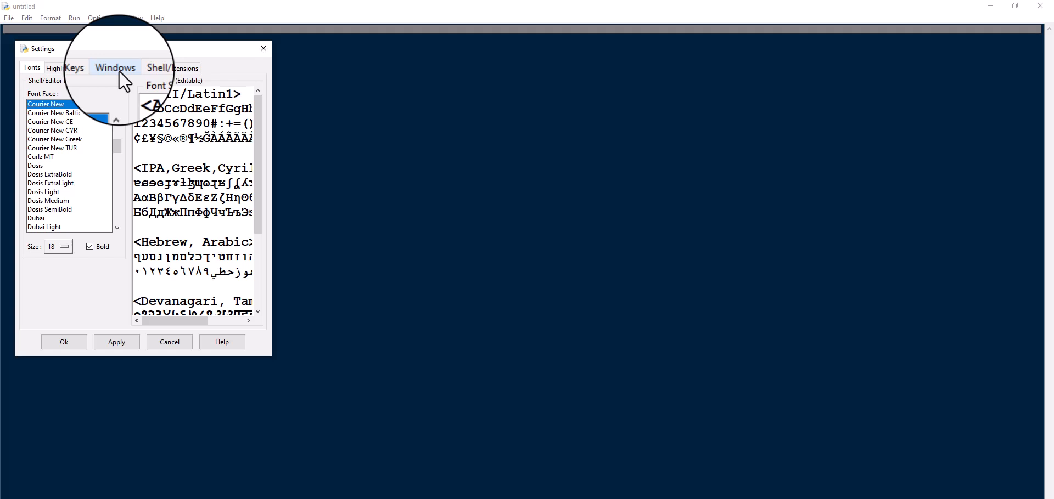
# Step: Try the built-in IDLE Classic highlighting theme by applying it to the editor
pyautogui.click(58, 67)
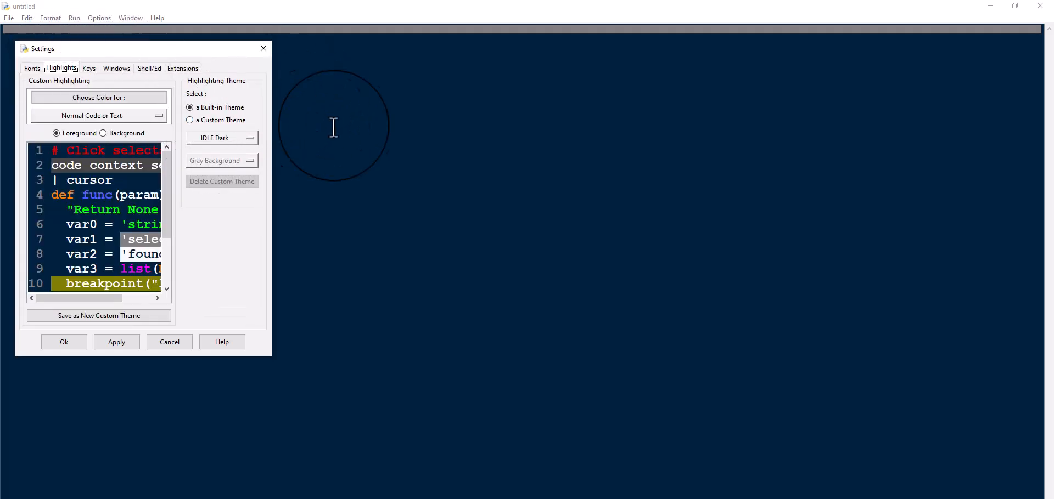
pyautogui.click(249, 137)
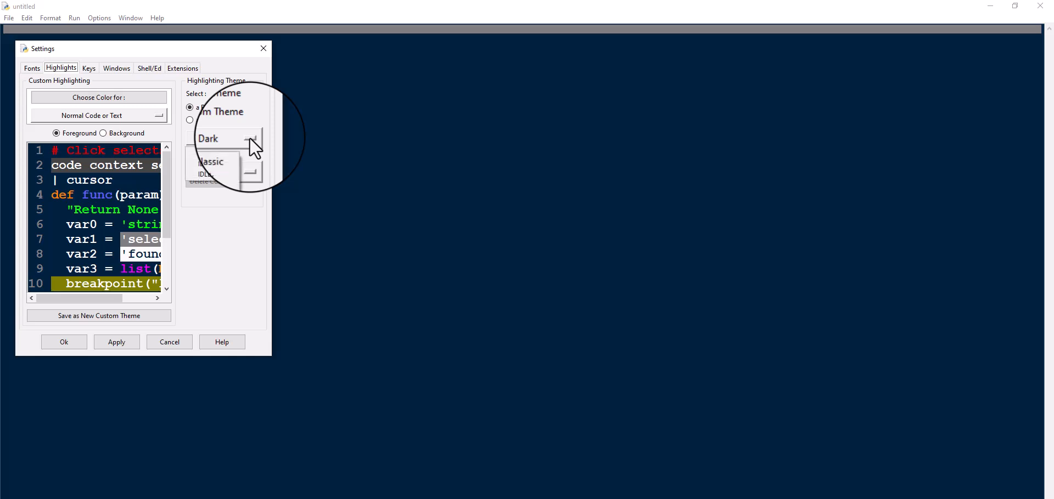
pyautogui.click(232, 156)
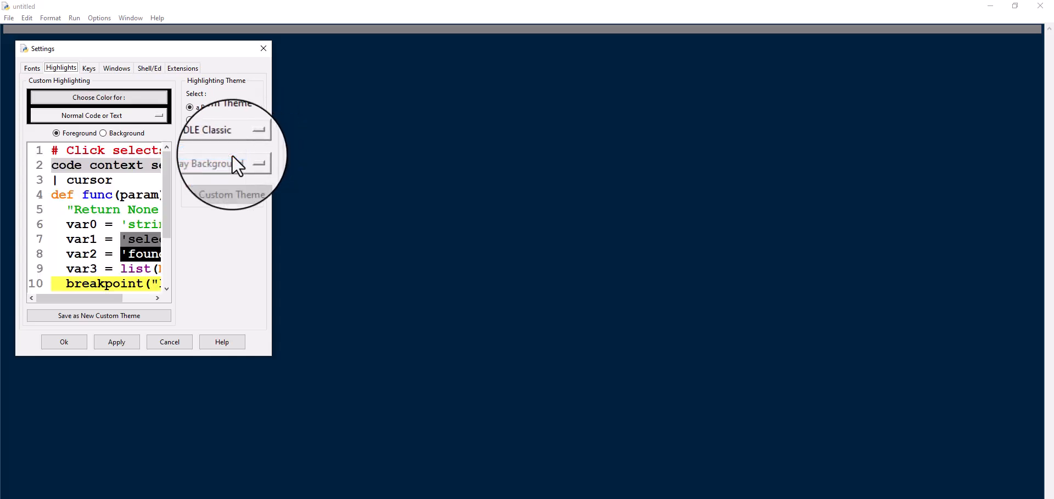
pyautogui.click(116, 342)
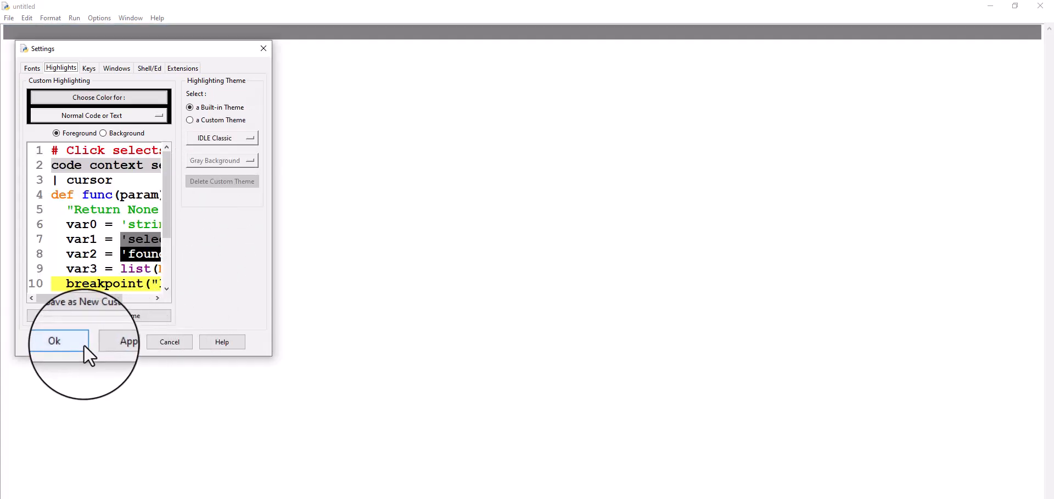
# Step: Apply the built-in IDLE Dark highlighting theme and accept the settings
pyautogui.click(248, 138)
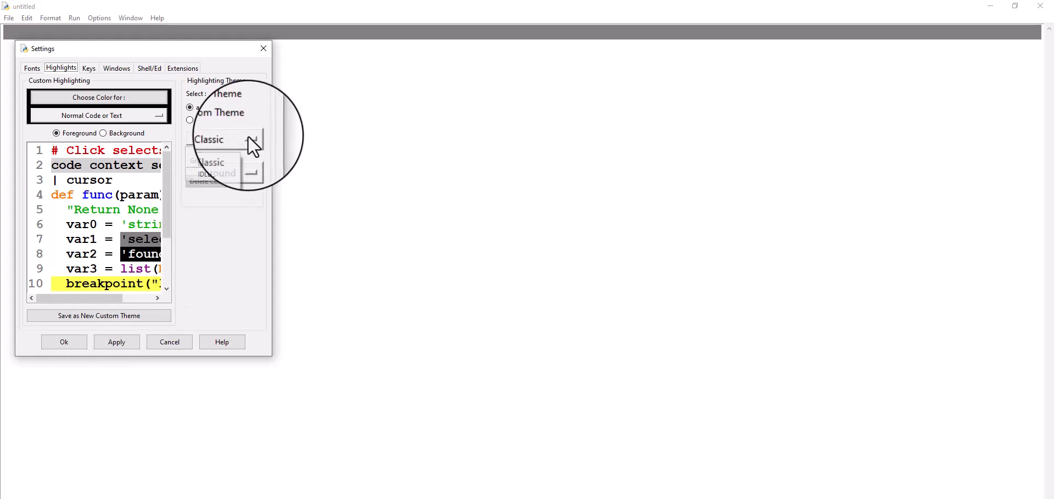
pyautogui.click(231, 162)
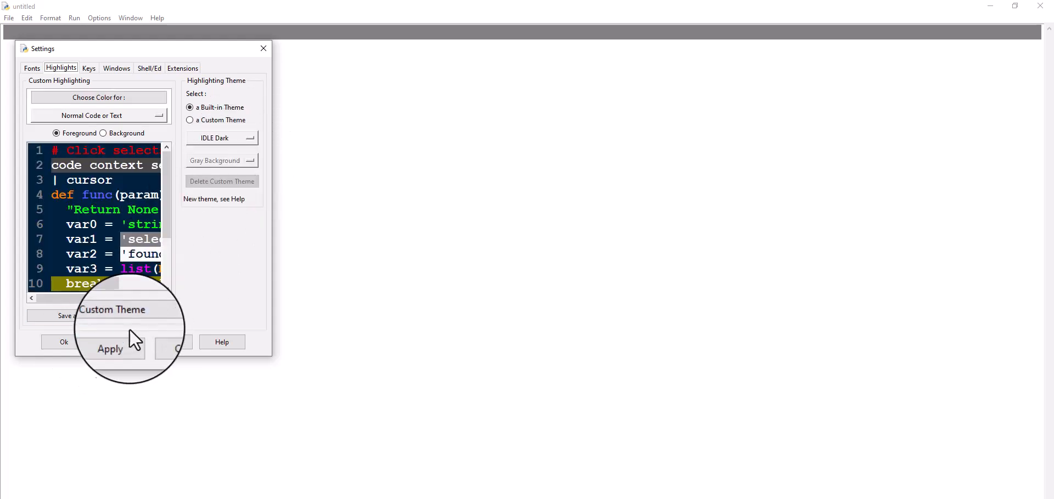
pyautogui.click(119, 344)
pyautogui.click(71, 344)
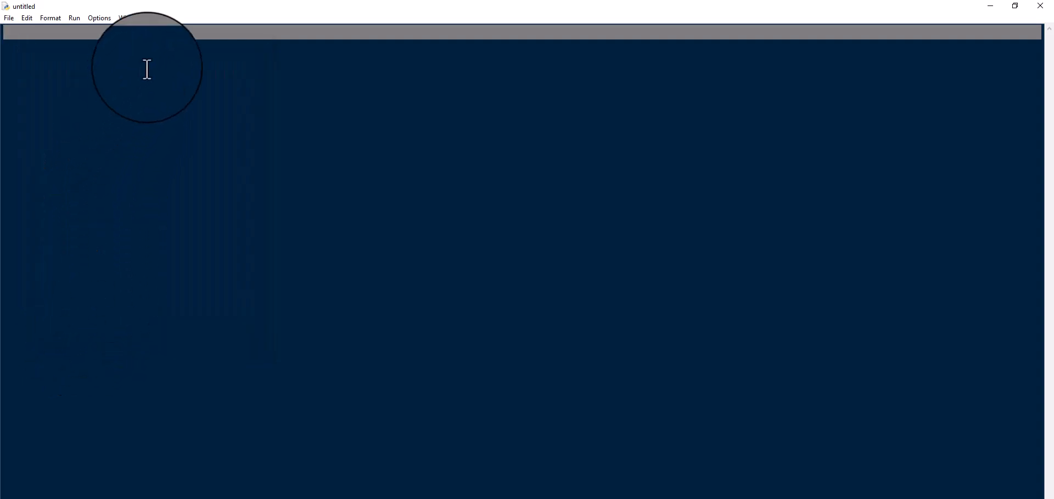
# Step: Show line numbers in the untitled file's editor
pyautogui.click(105, 17)
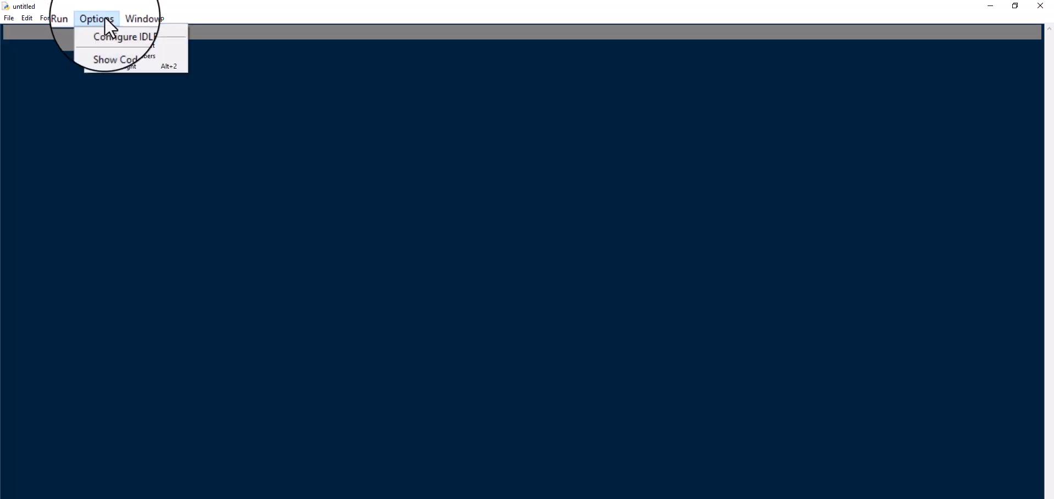
pyautogui.click(103, 55)
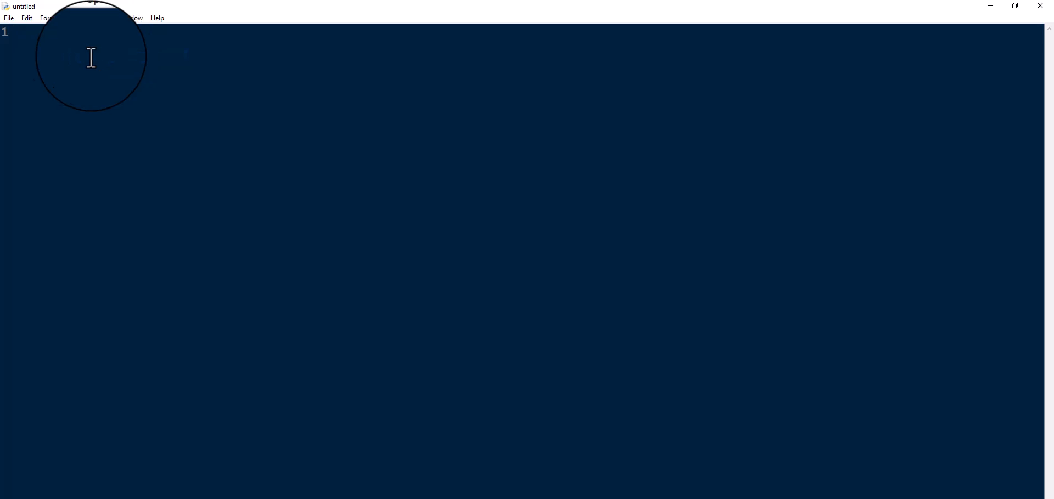